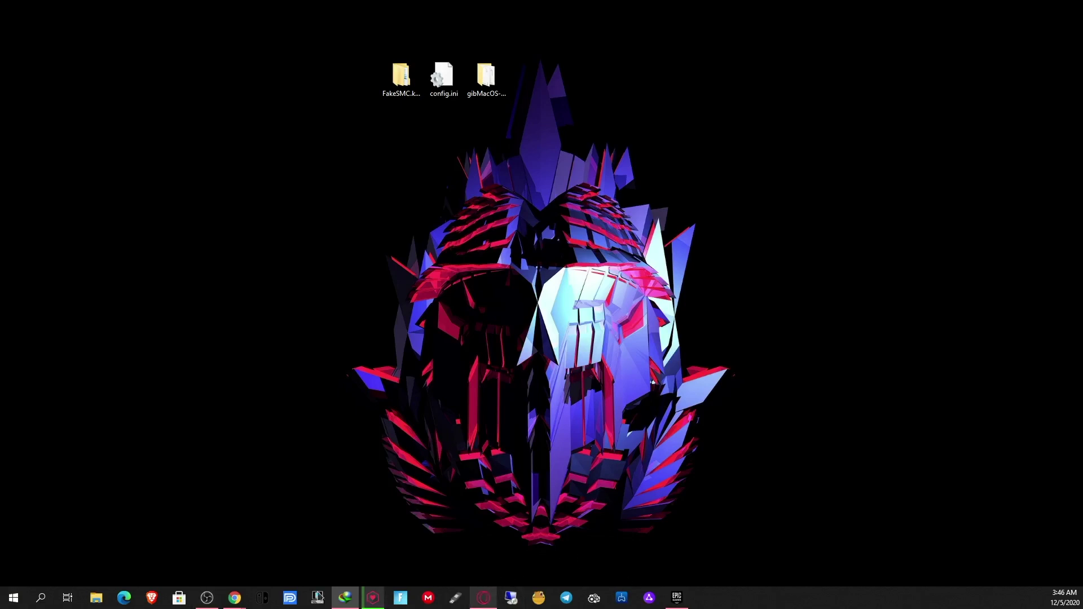
Open the root of the SxLite (F:) drive in File Explorer
click(96, 599)
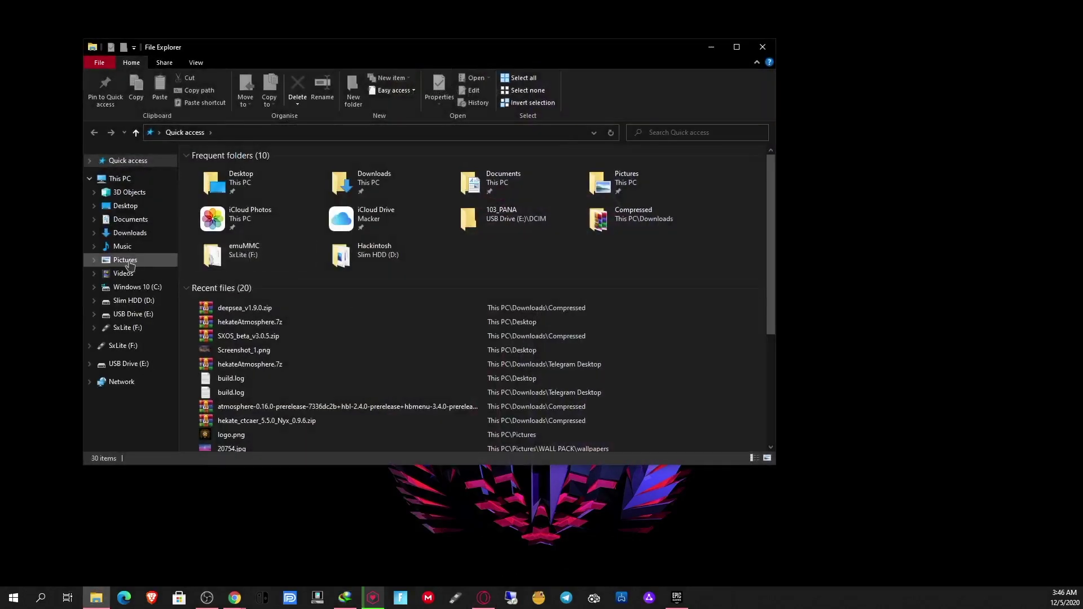
click(119, 178)
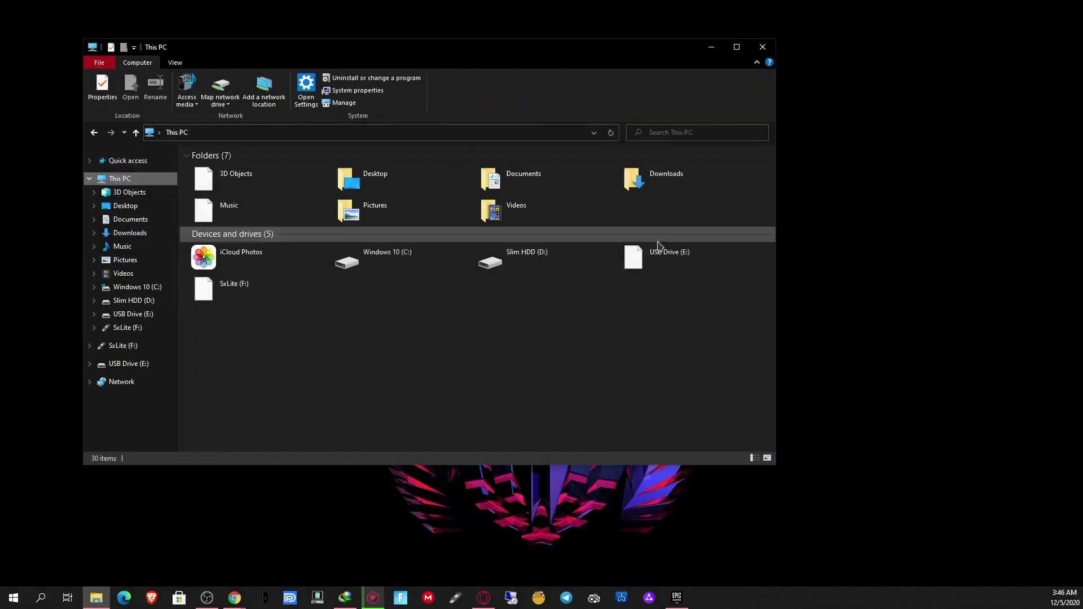
double_click(316, 288)
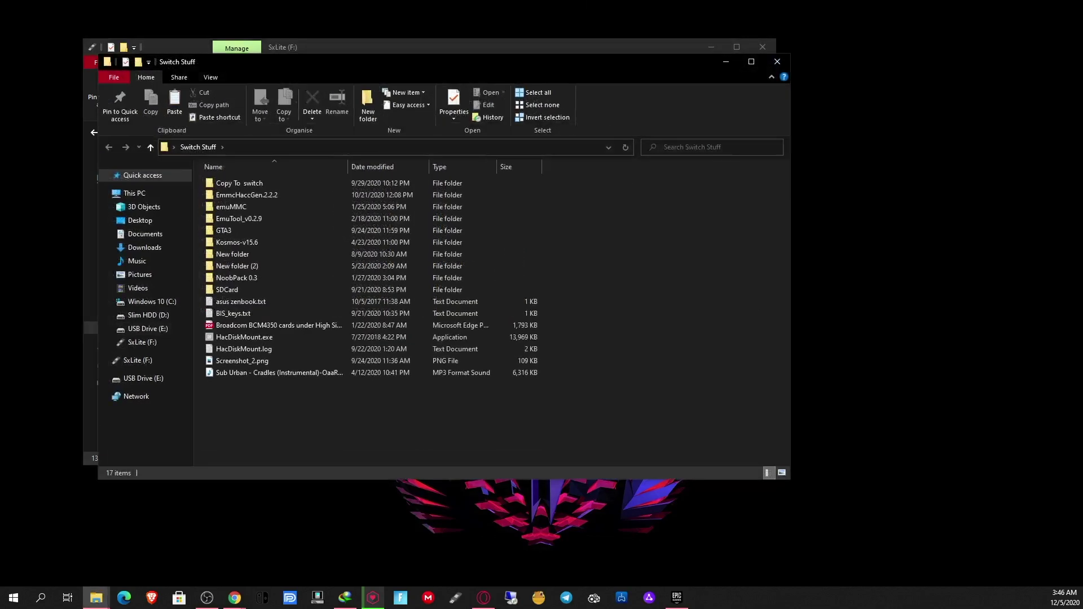
Open emummc.ini from the emuMMC folder inside Switch Stuff and move its window clear of the SxLite (F:) file list
double_click(249, 207)
double_click(257, 183)
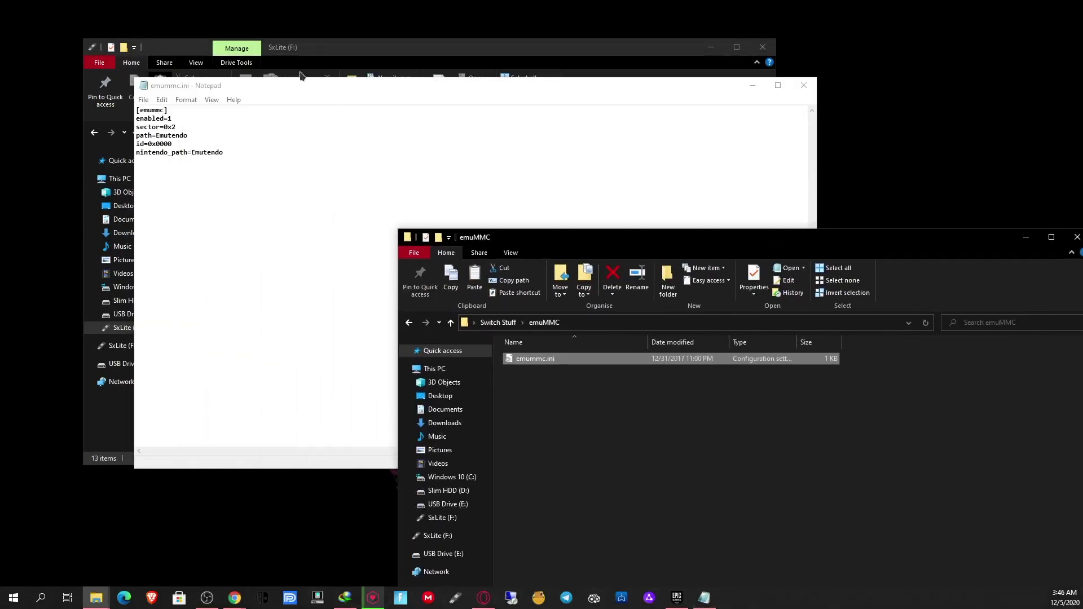
drag(306, 85, 583, 90)
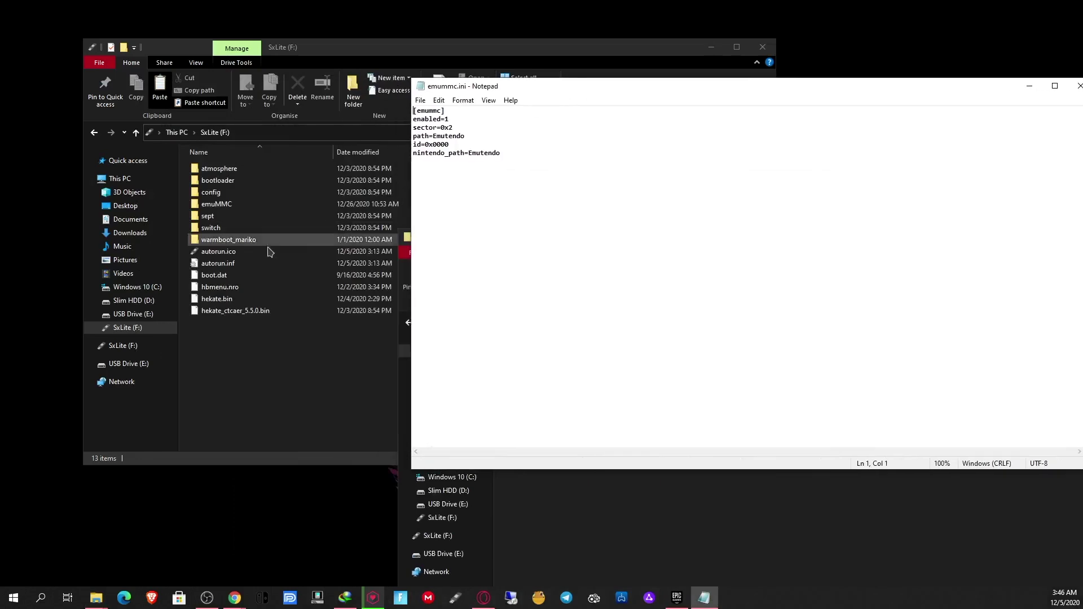
Compare emummc.ini from the emuMMC folder on SxLite (F:) with the open one, and close both files and the Switch Stuff window
double_click(257, 205)
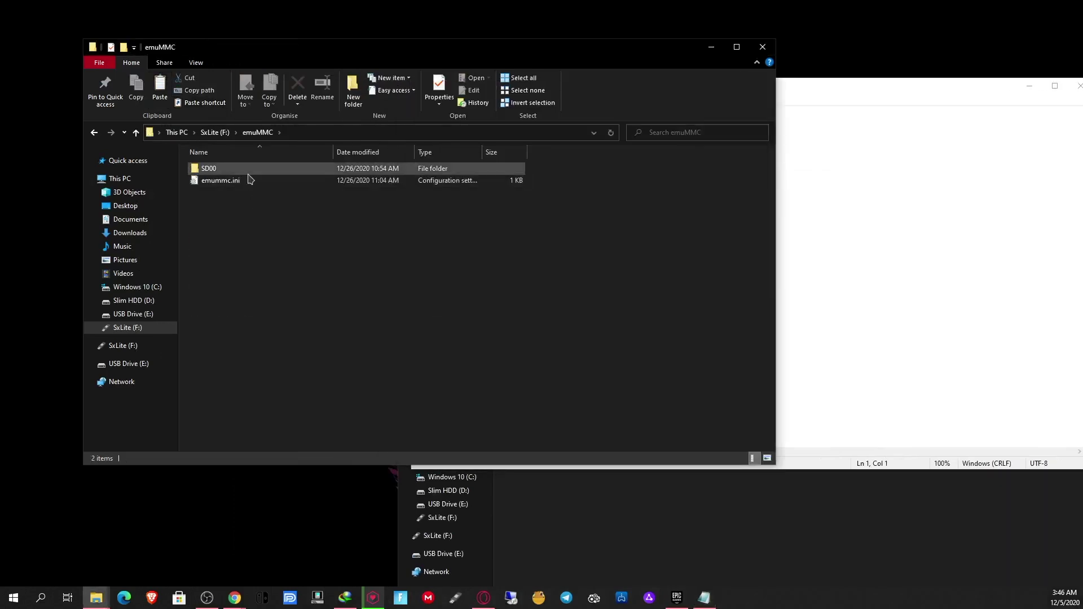
double_click(248, 180)
click(928, 213)
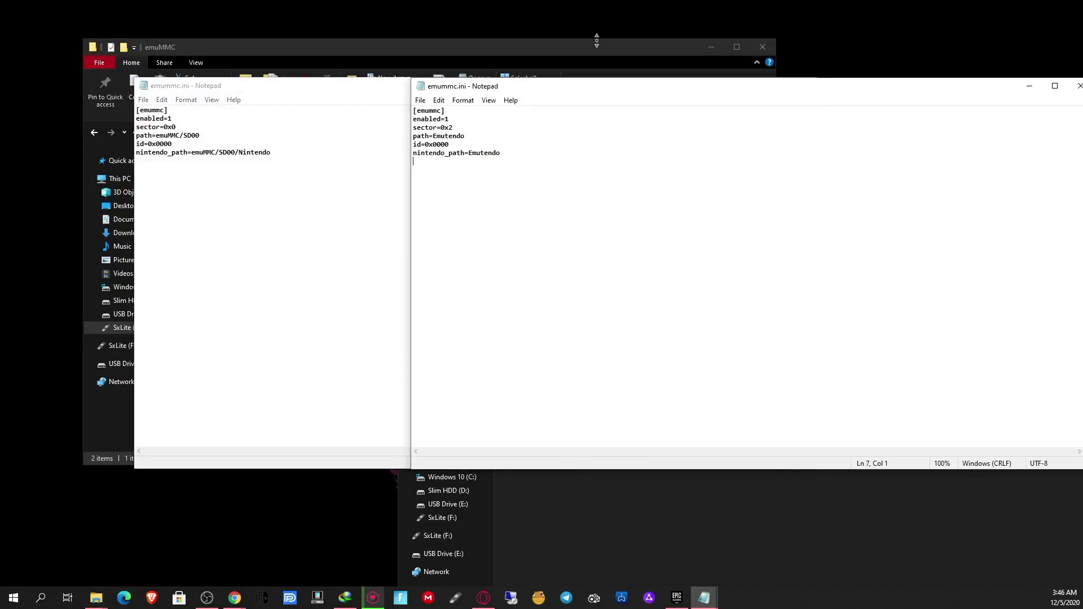
drag(918, 83, 741, 86)
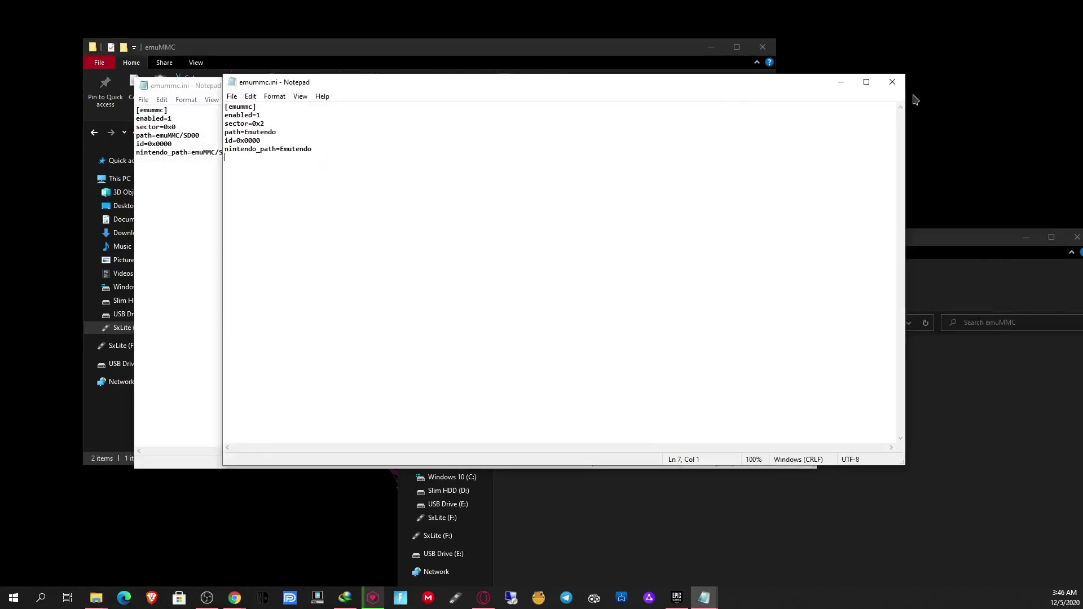
click(896, 82)
click(804, 85)
drag(937, 237, 703, 225)
click(854, 226)
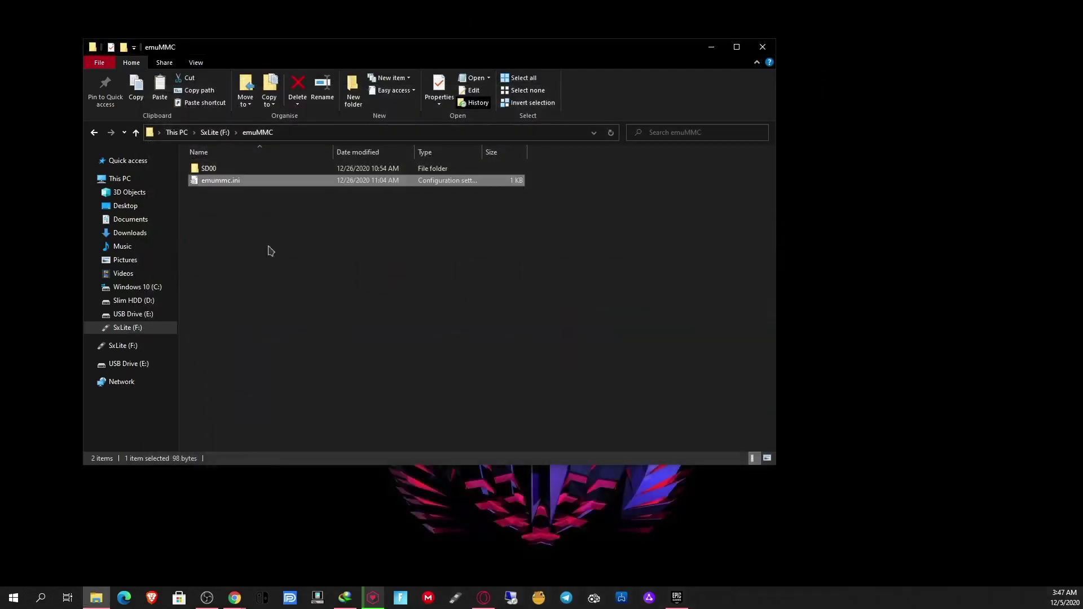
Permanently delete everything in the root of SxLite (F:) except the emuMMC and switch folders and boot.dat
click(218, 133)
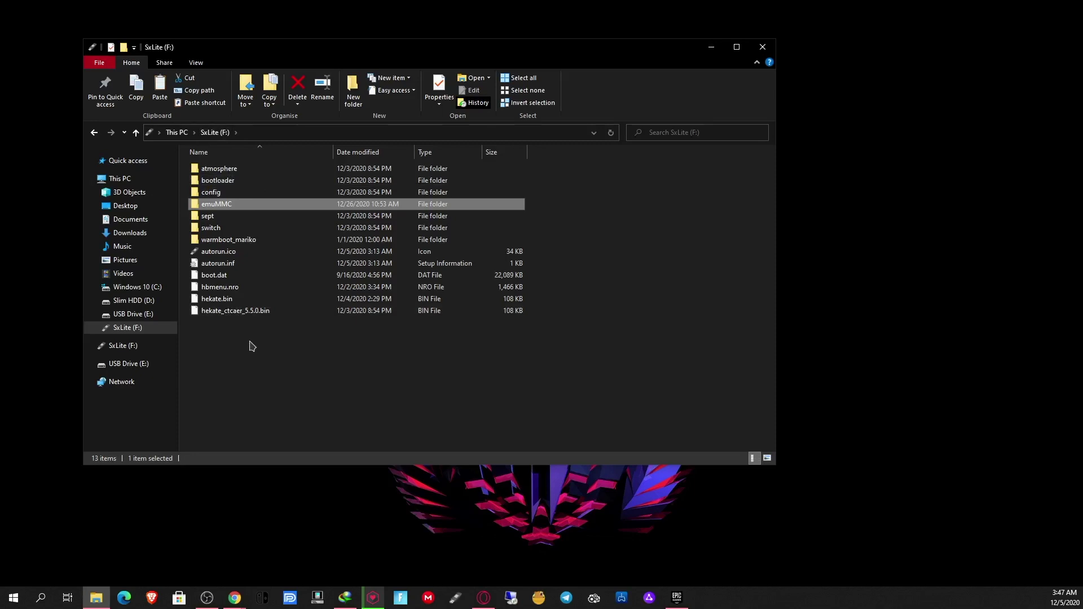
drag(380, 446, 280, 5)
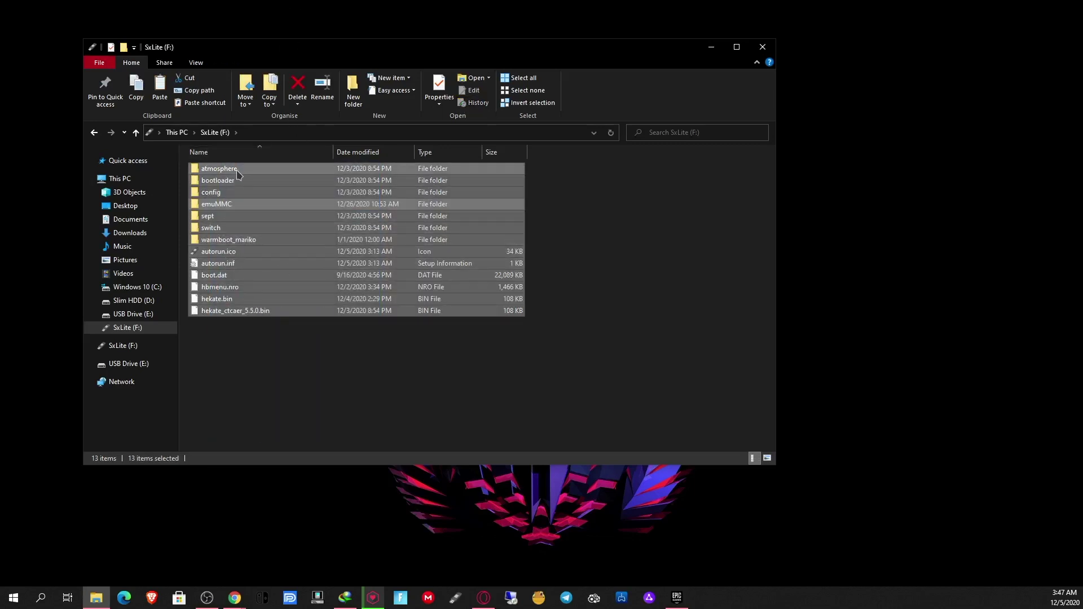
ctrl+click(229, 210)
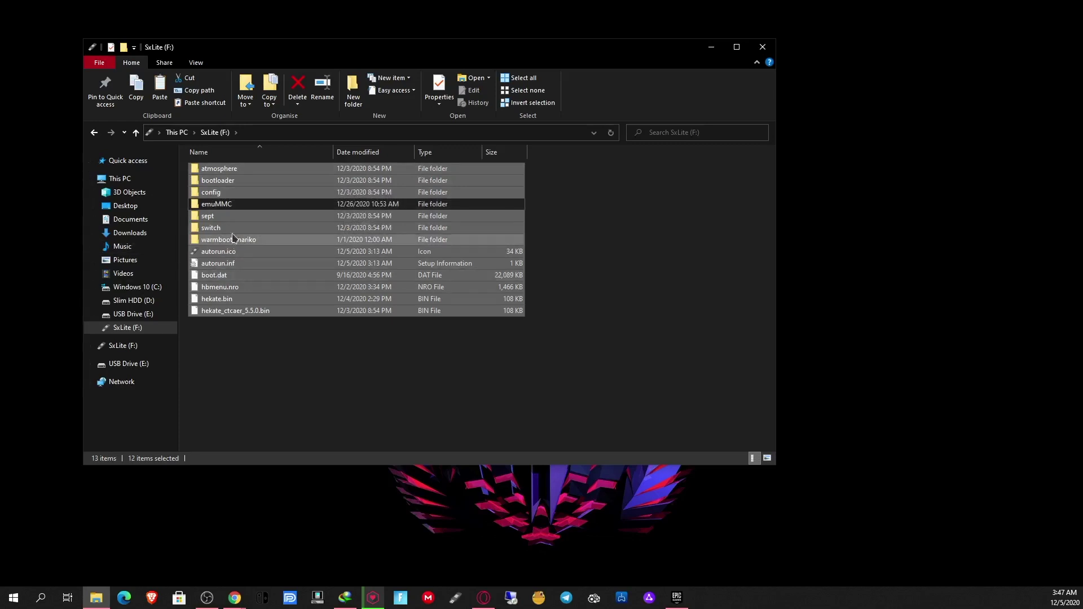
ctrl+click(275, 278)
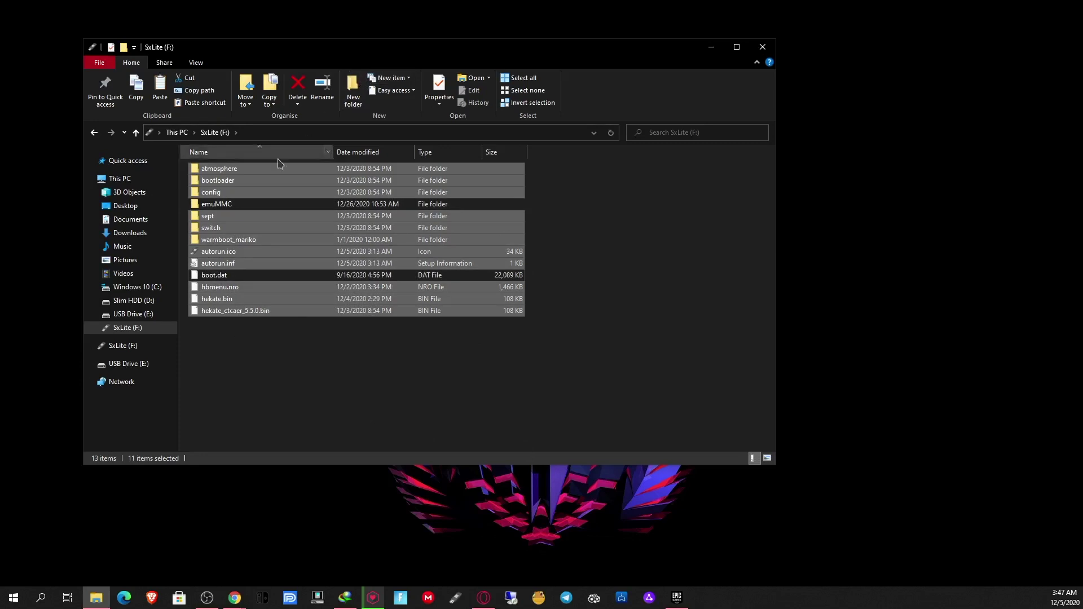
ctrl+click(217, 229)
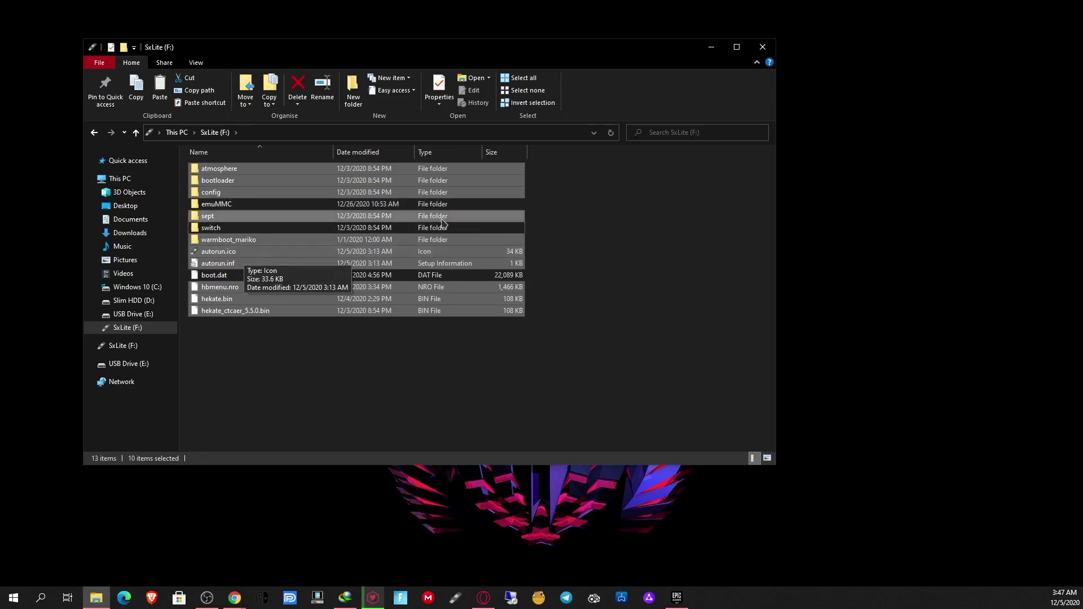
click(297, 85)
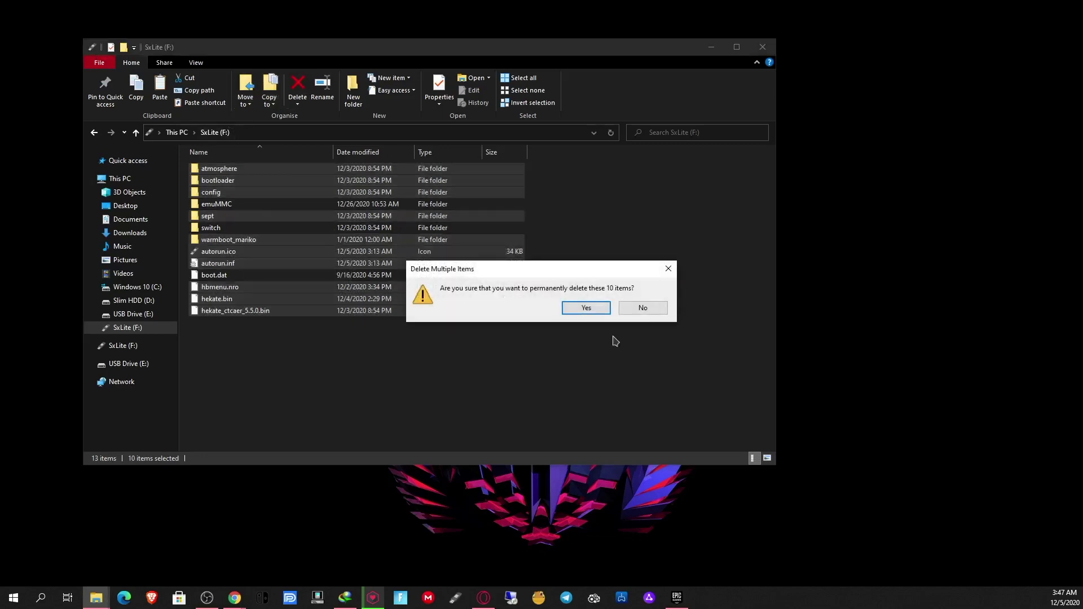
click(589, 312)
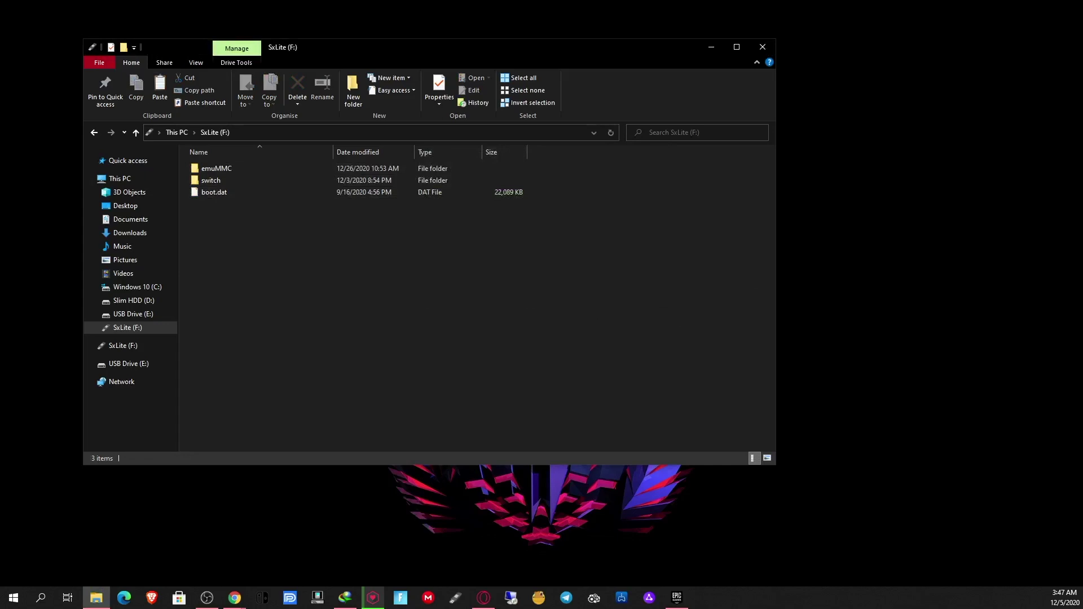
Extract the full contents of hekateAtmosphere.7z to the root of SxLite (F:), merging the switch folder and replacing files with the same names
drag(818, 310, 880, 84)
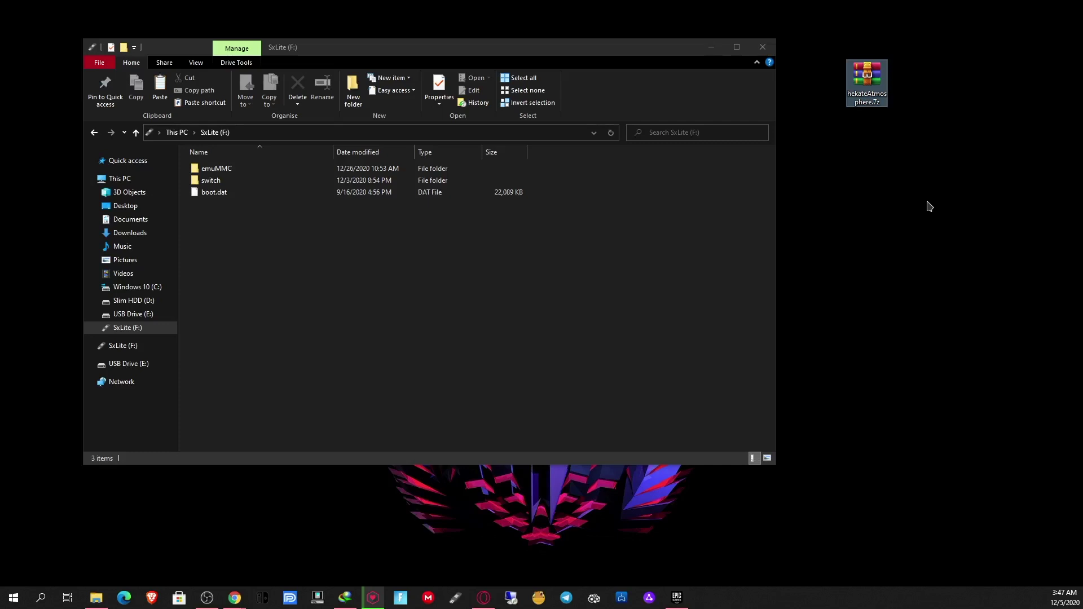
double_click(869, 84)
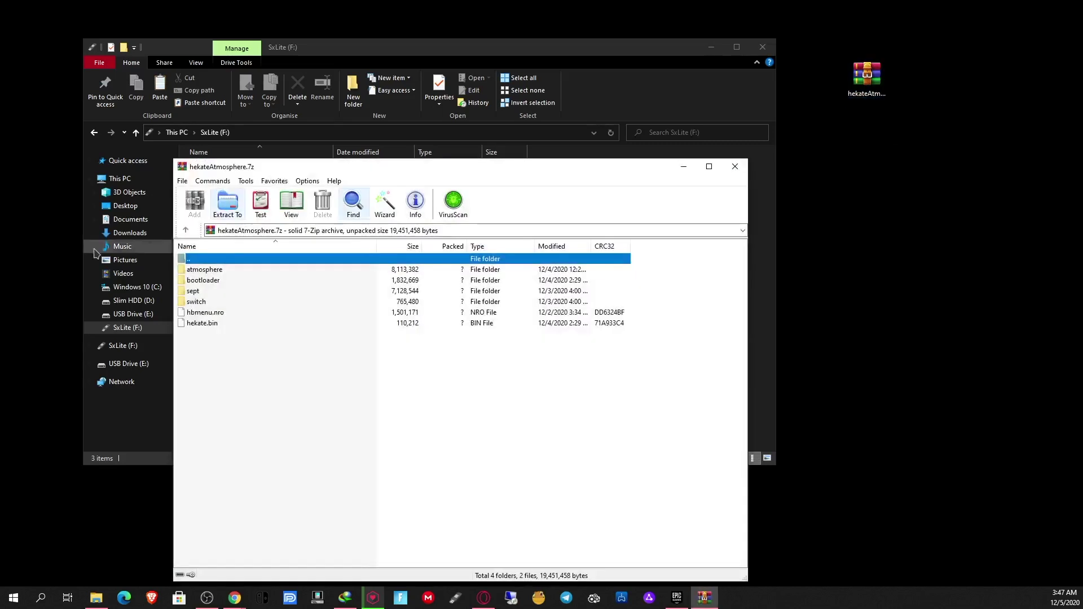
drag(260, 172, 809, 120)
drag(792, 398, 768, 210)
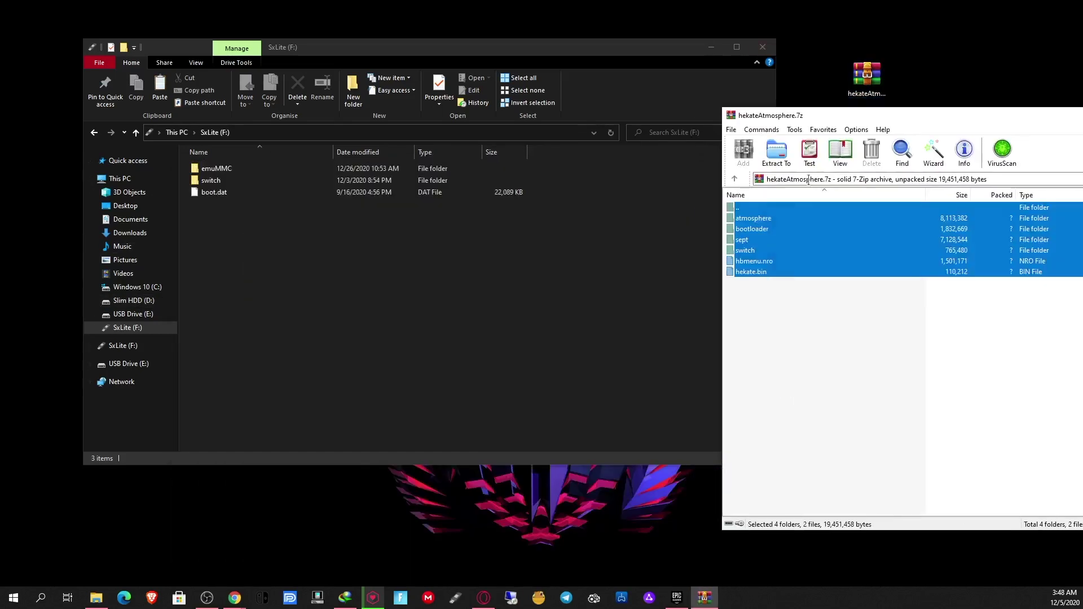
drag(812, 237, 282, 389)
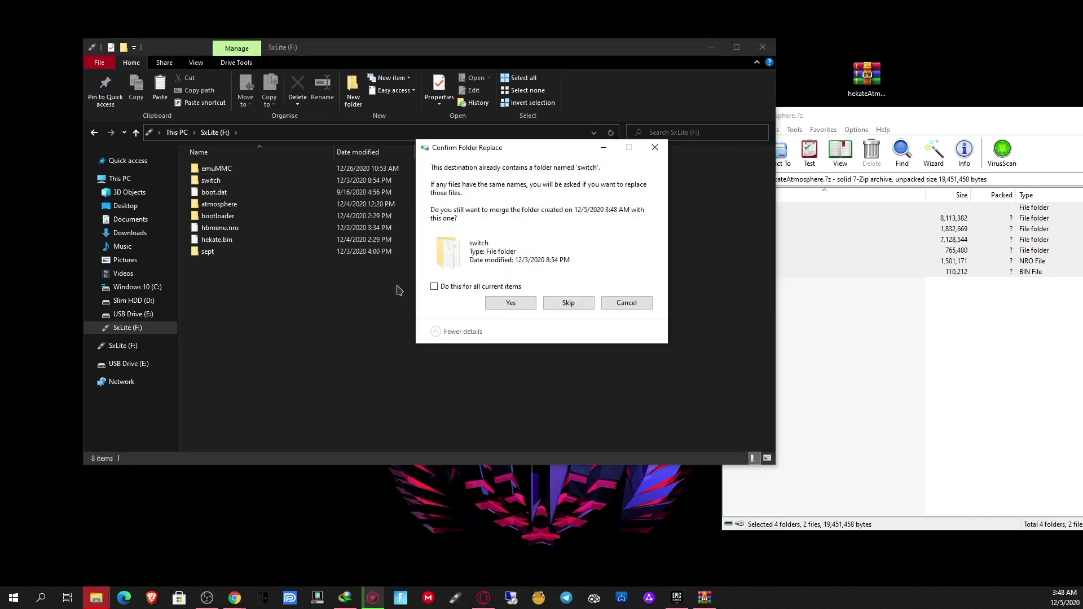
click(500, 302)
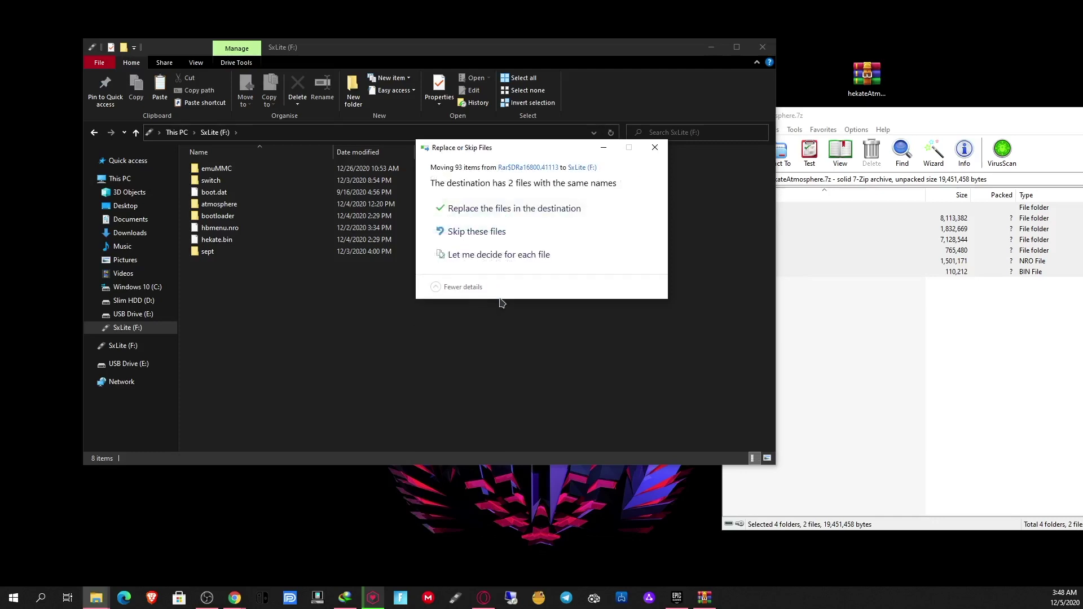
click(564, 202)
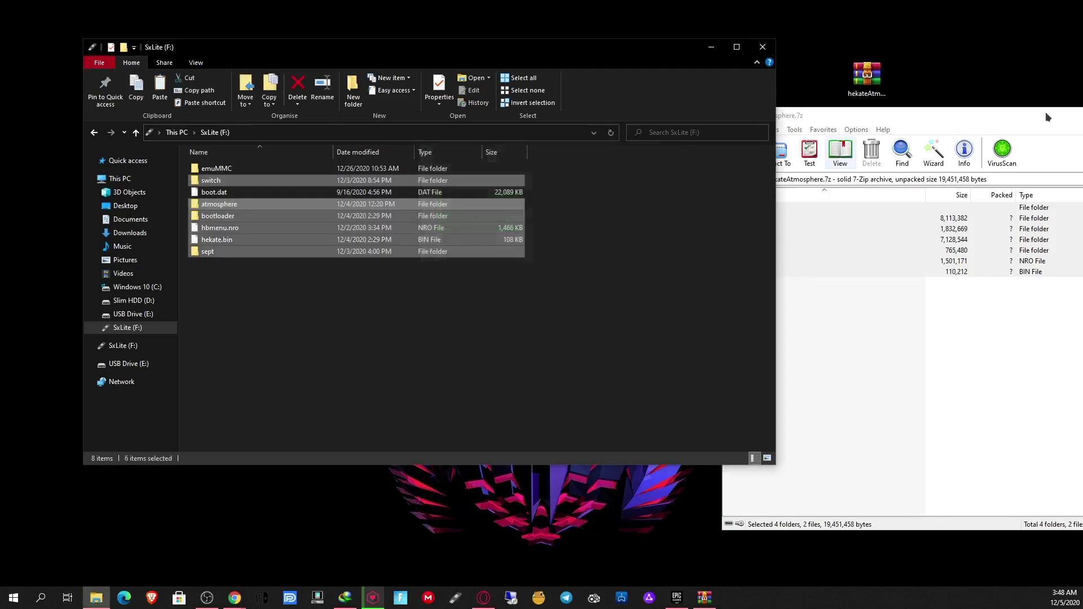
drag(1045, 112, 807, 125)
click(816, 130)
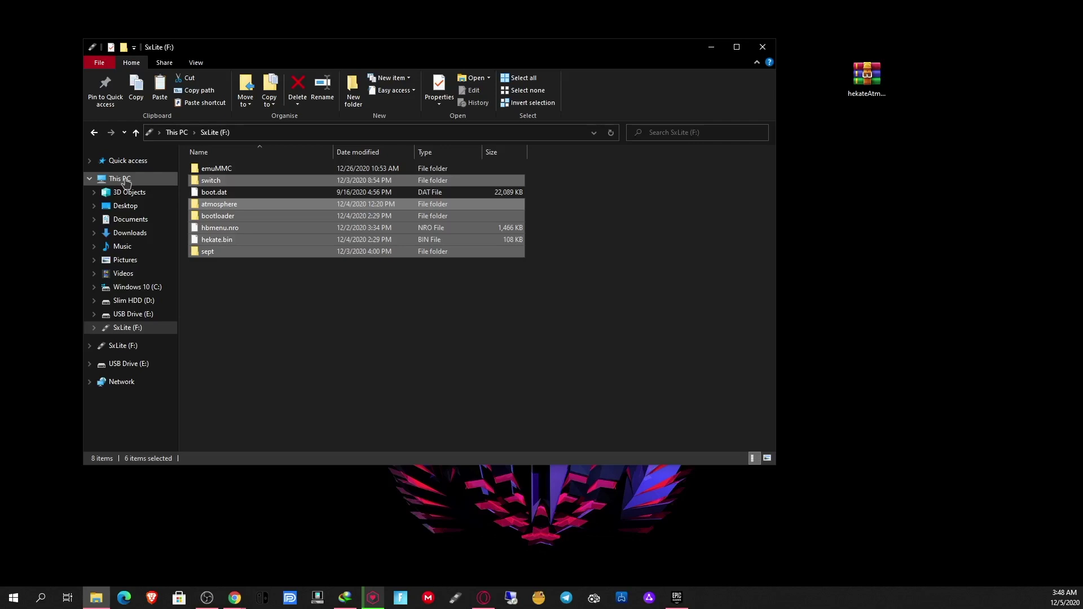
Eject the SxLite (F:) drive
click(136, 328)
key(shift+F10)
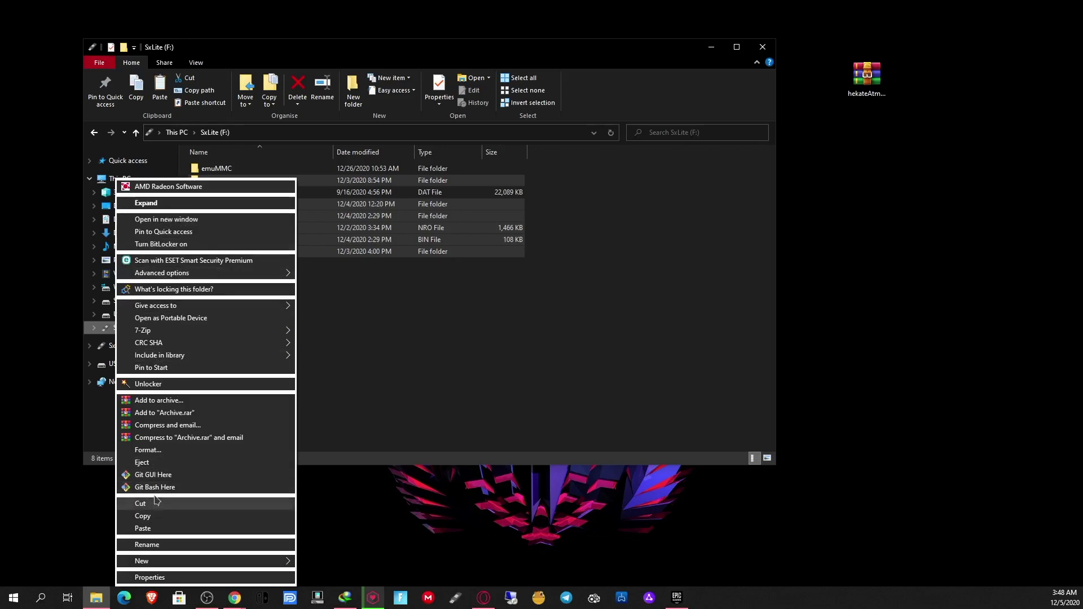
click(141, 462)
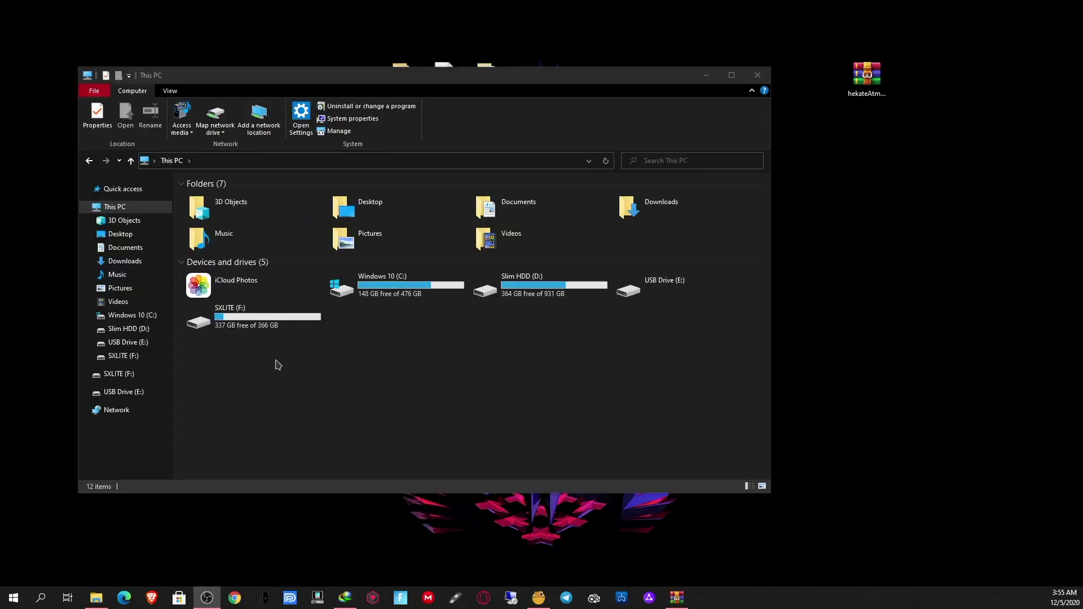
Replace hekate_ipl.ini in the bootloader folder on SXLITE (F:) with the DeepSea v1.9.0 version
double_click(266, 324)
double_click(261, 210)
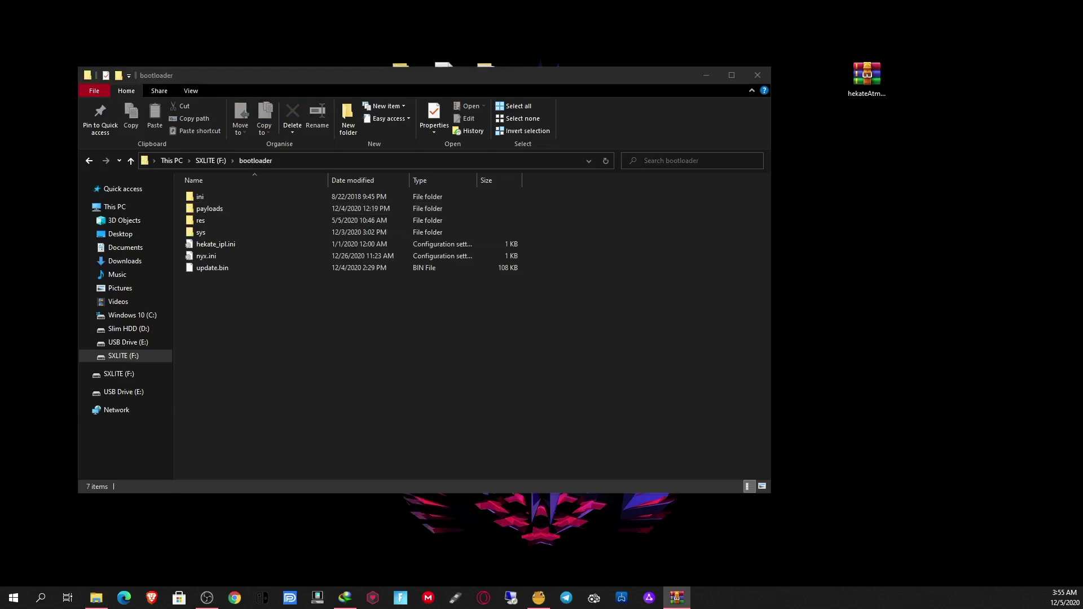
drag(363, 357, 364, 358)
click(150, 218)
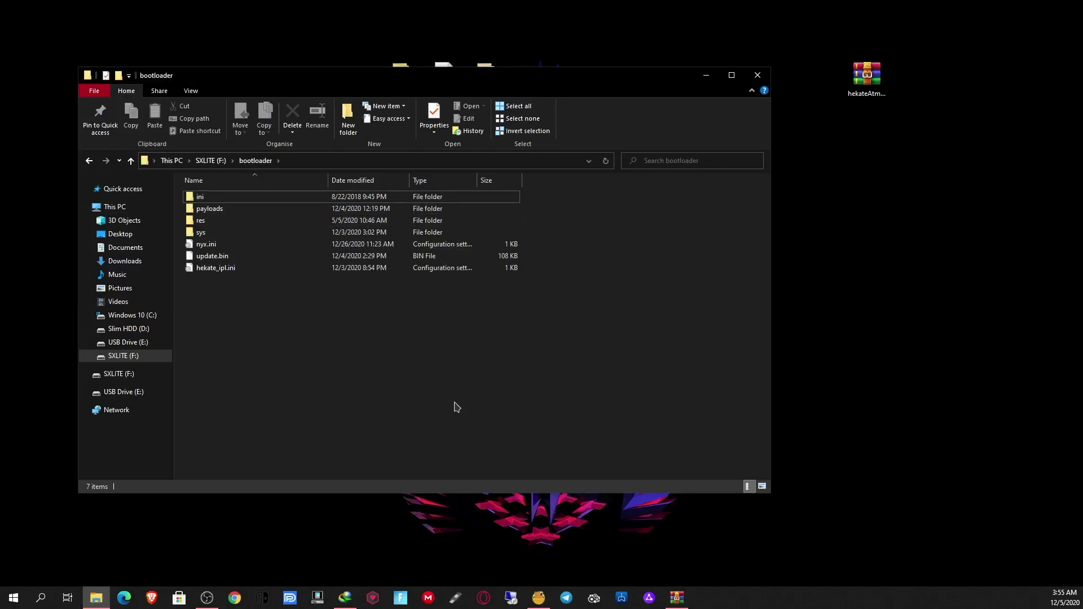
Review the boot entries in the bootloader folder's hekate_ipl.ini, and close the file and the folder window
double_click(239, 268)
scroll(316, 361, down, 1)
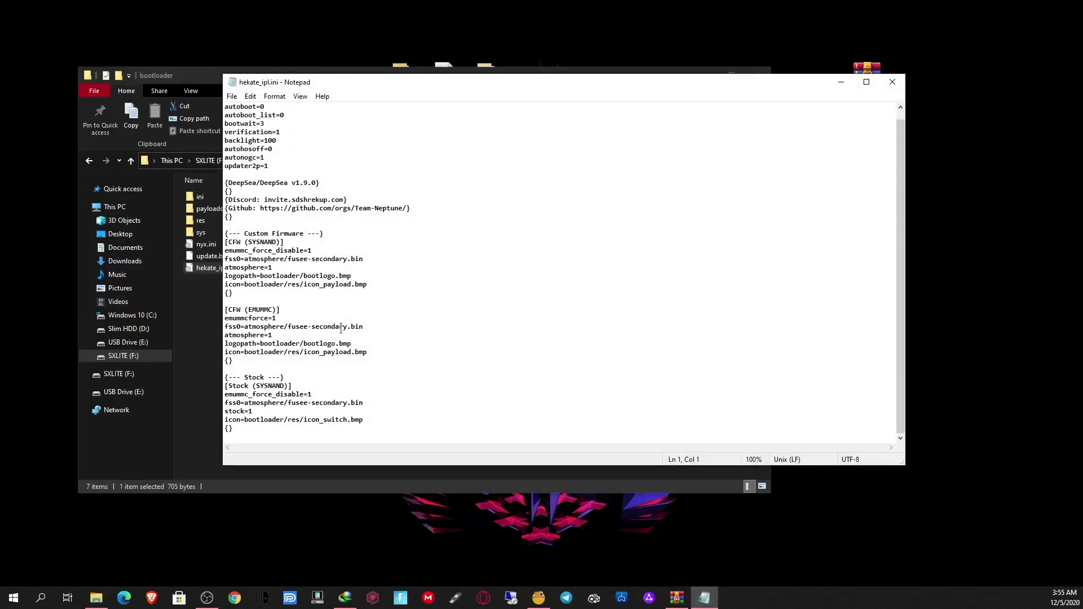
scroll(297, 275, up, 1)
scroll(305, 254, down, 1)
scroll(321, 212, up, 1)
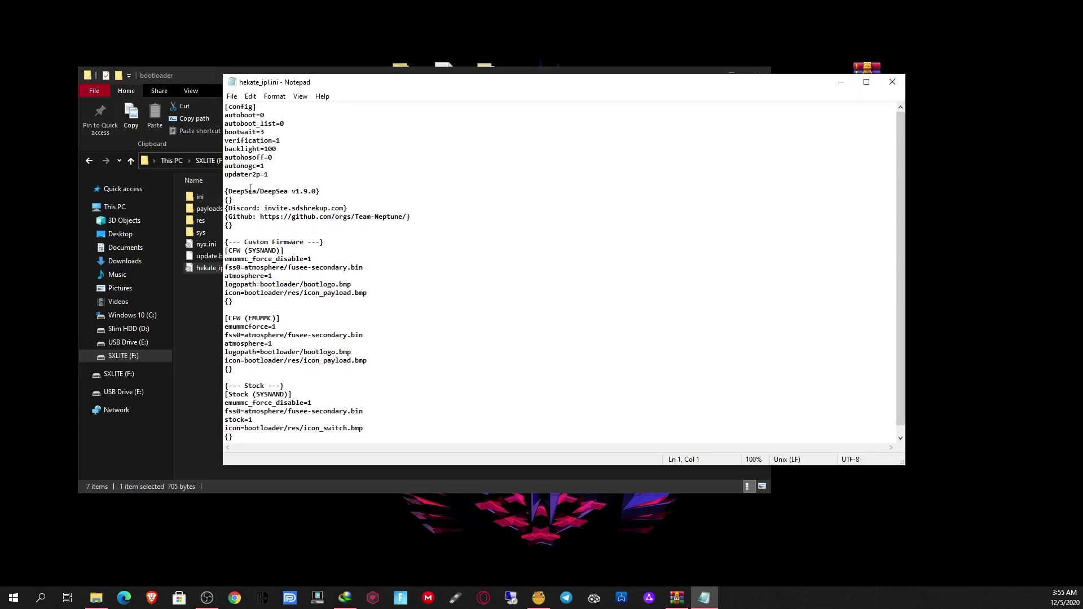
click(894, 83)
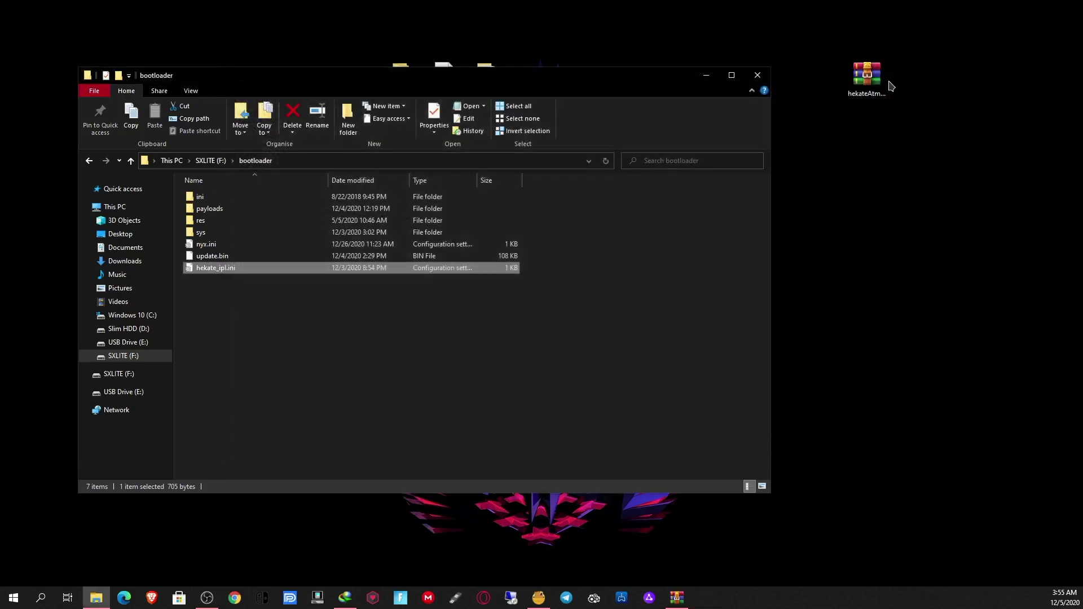
click(757, 76)
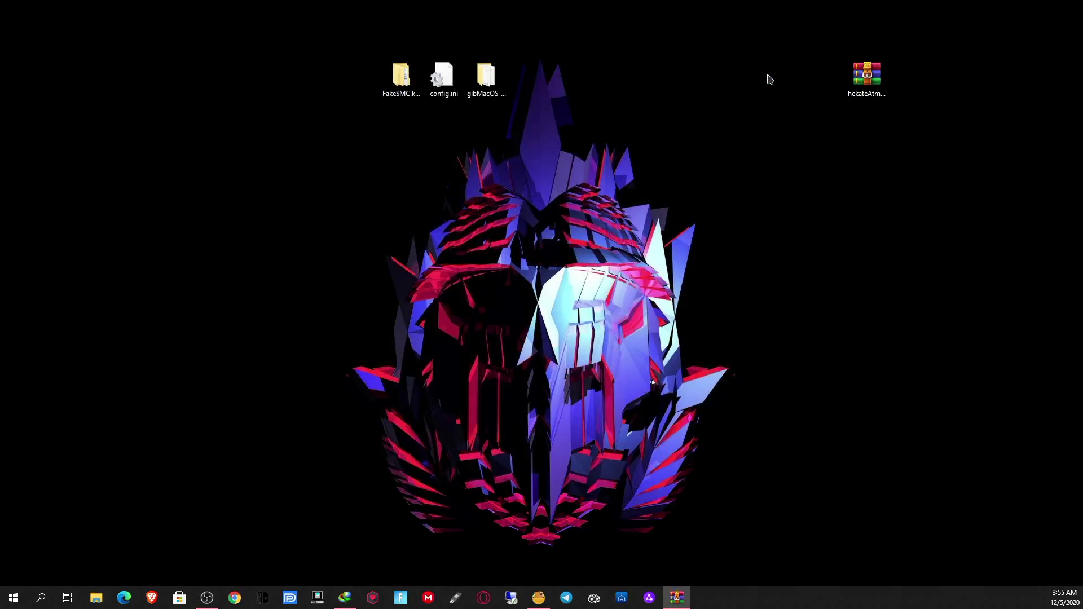